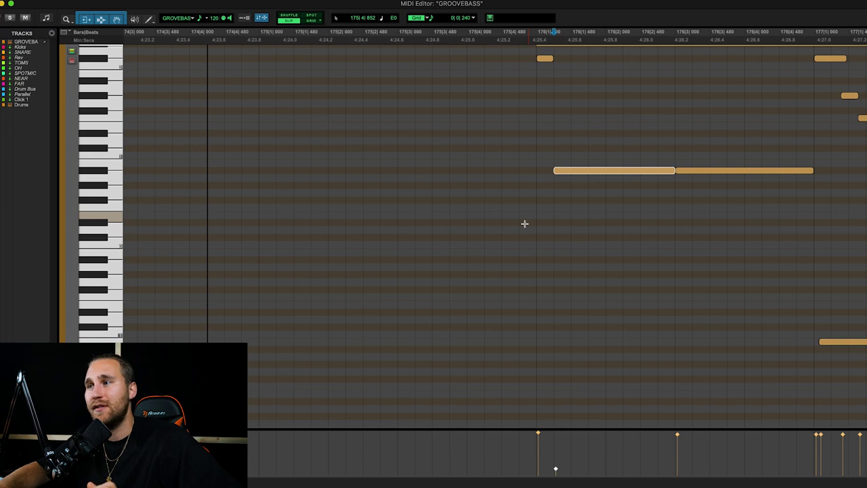
Audition the opening notes of bar 176, then draw a note in bar 177's low-note lane from just after 176|1 to about 176|2|808.
click(546, 60)
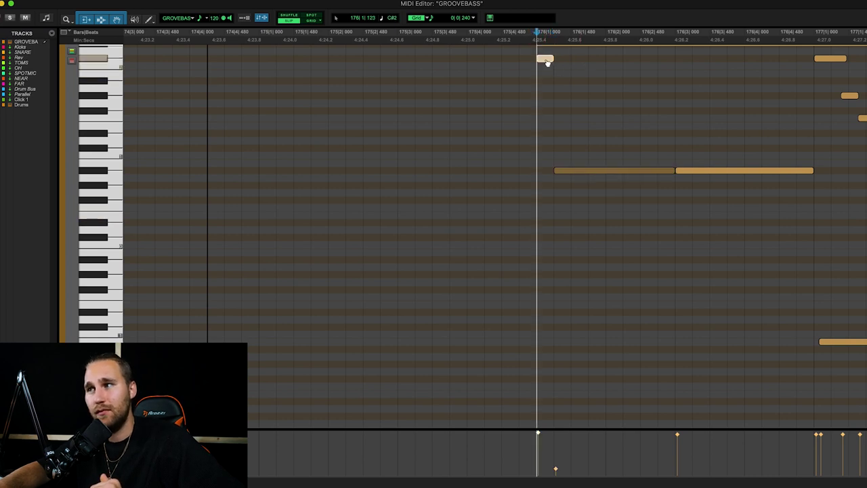
click(592, 175)
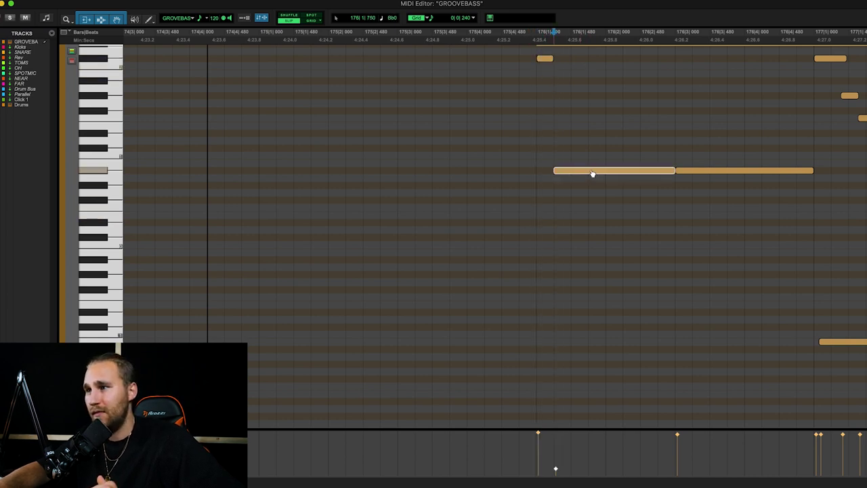
click(572, 235)
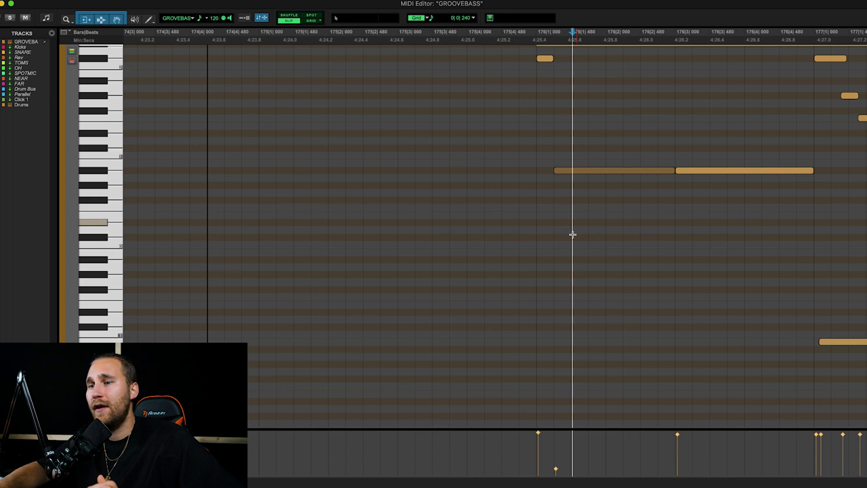
click(544, 343)
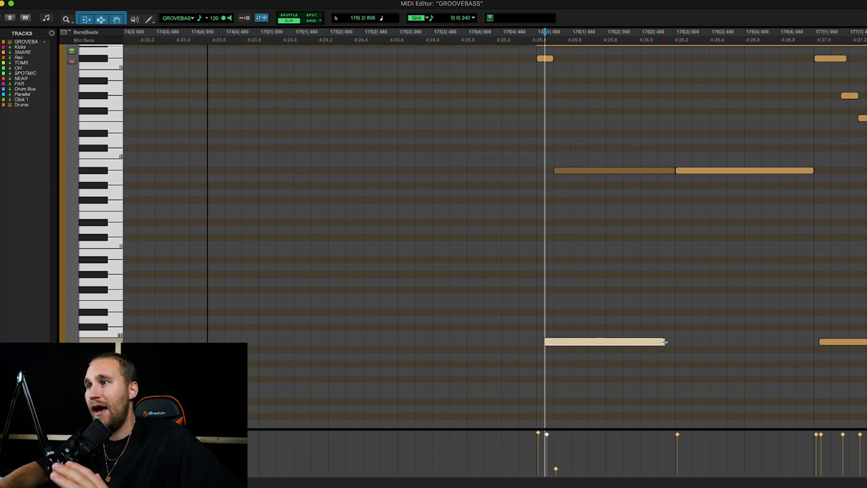
Play the passage repeatedly from just before bar 176 to hear the added low note's effect.
click(533, 154)
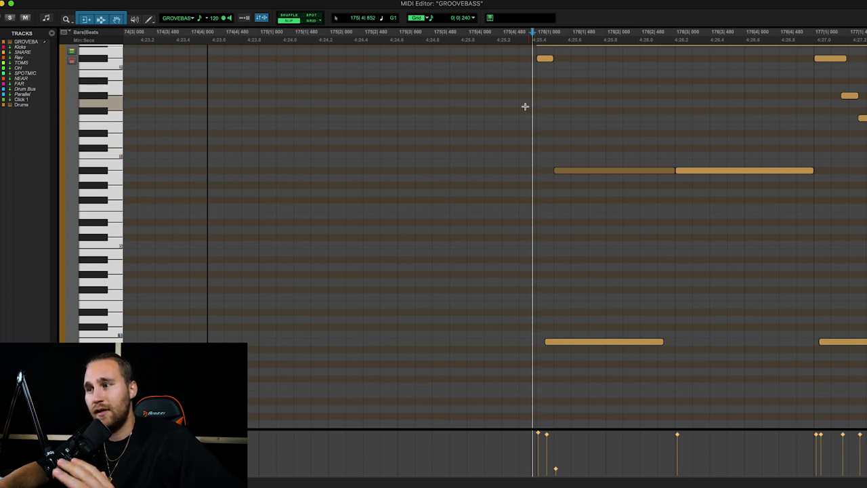
key(space)
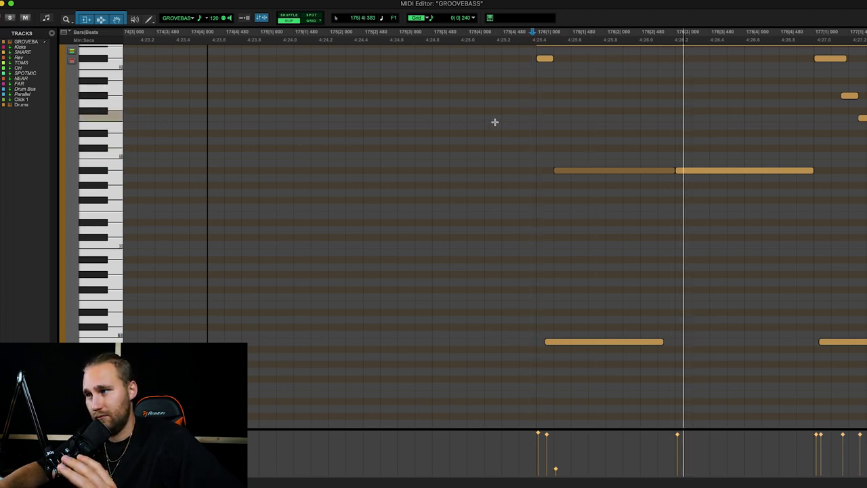
key(space)
key(space)
key(space)
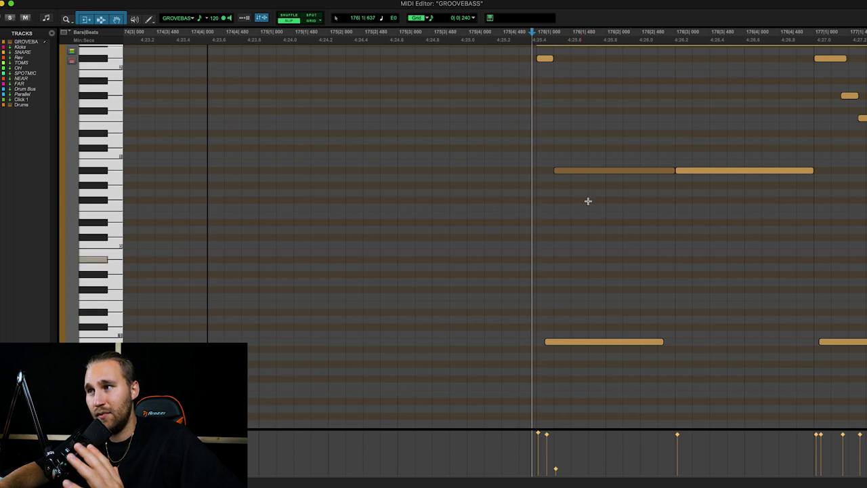
Raise the velocity of the first long Bb0 note in bar 176 to about 92 and play the passage.
click(556, 467)
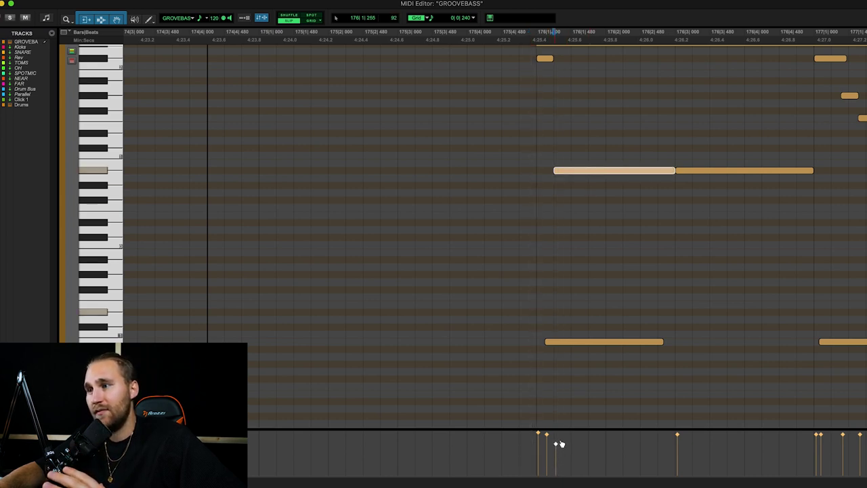
click(529, 342)
key(space)
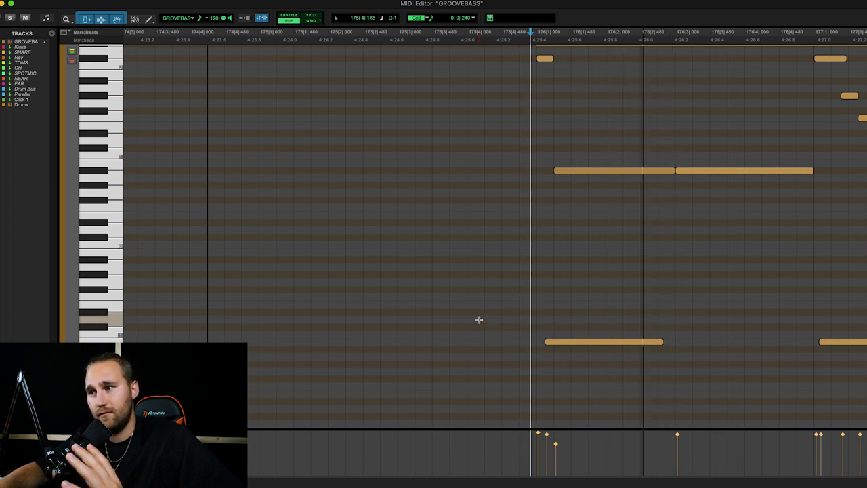
Lower the first long Bb0 note's velocity to about 20 and play from shortly before bar 176.
drag(557, 446, 557, 473)
click(500, 357)
key(space)
key(space)
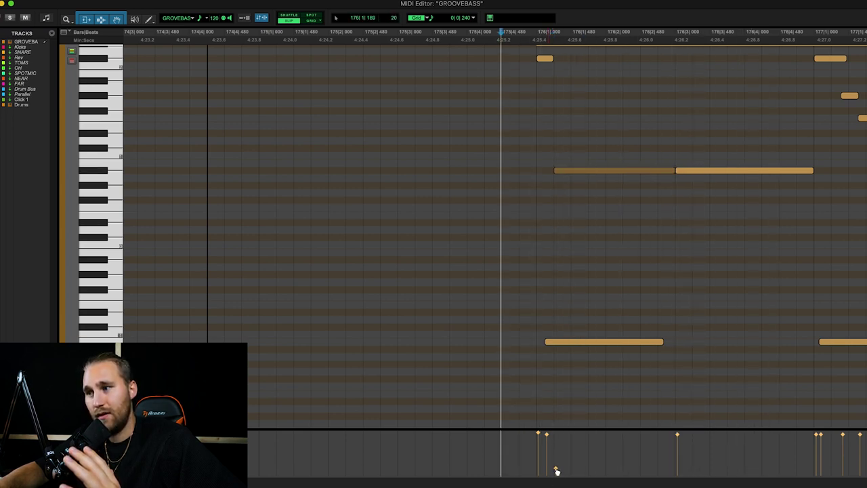
Raise the first long Bb0 note's velocity to near the maximum and play the passage for comparison.
drag(556, 469, 559, 427)
click(503, 344)
key(space)
key(space)
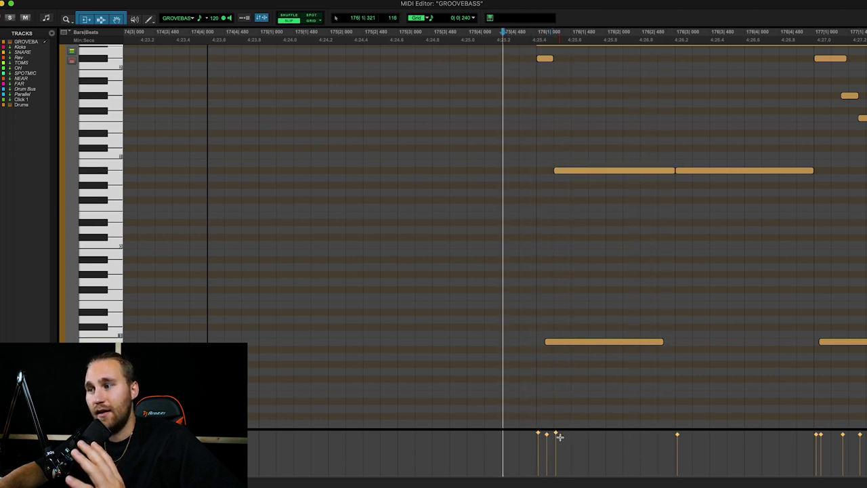
Set the first long Bb0 note's velocity to about 64 and play the passage.
click(556, 436)
drag(559, 460, 558, 459)
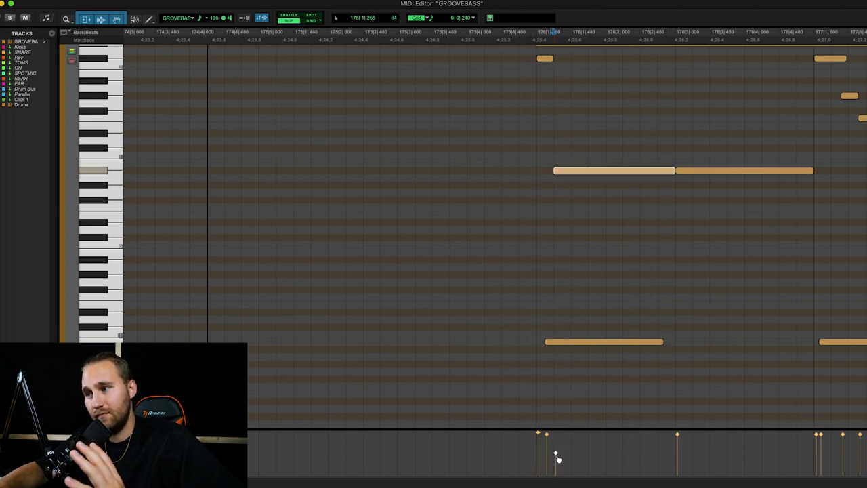
click(492, 324)
key(space)
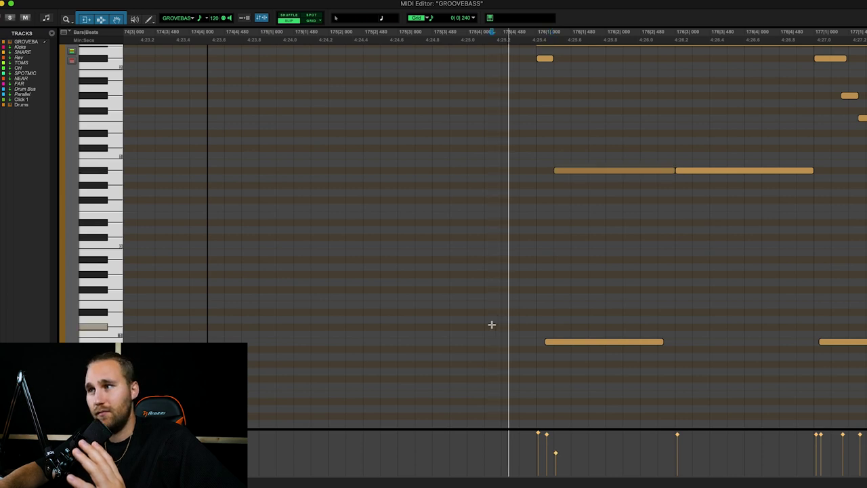
key(space)
Play the descending run from the start of bar 177 with its low note underneath.
scroll(565, 358, right, 5)
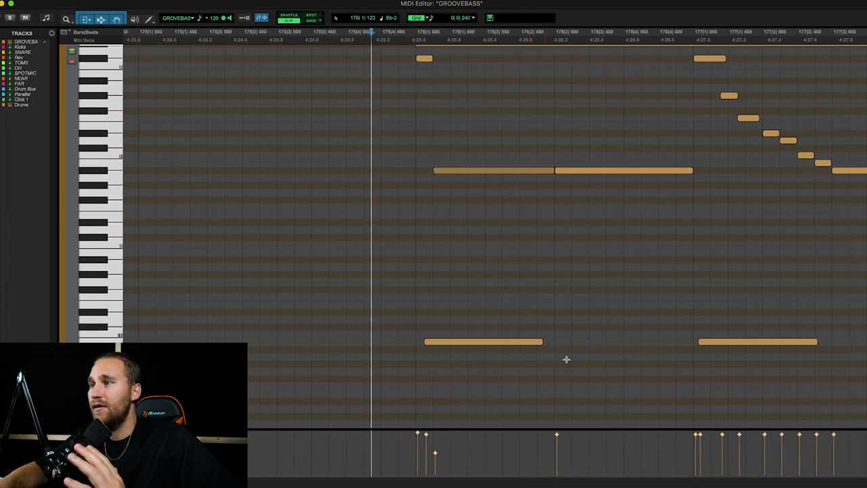
scroll(581, 360, right, 4)
scroll(580, 360, up, 1)
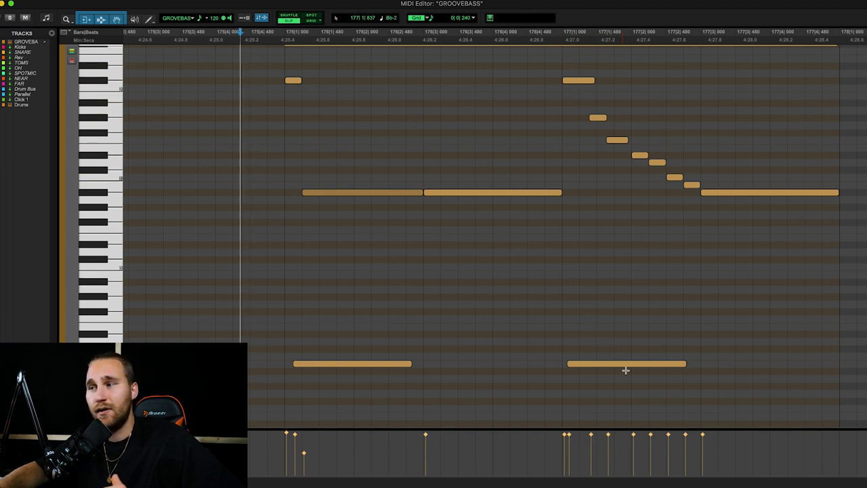
click(562, 315)
key(space)
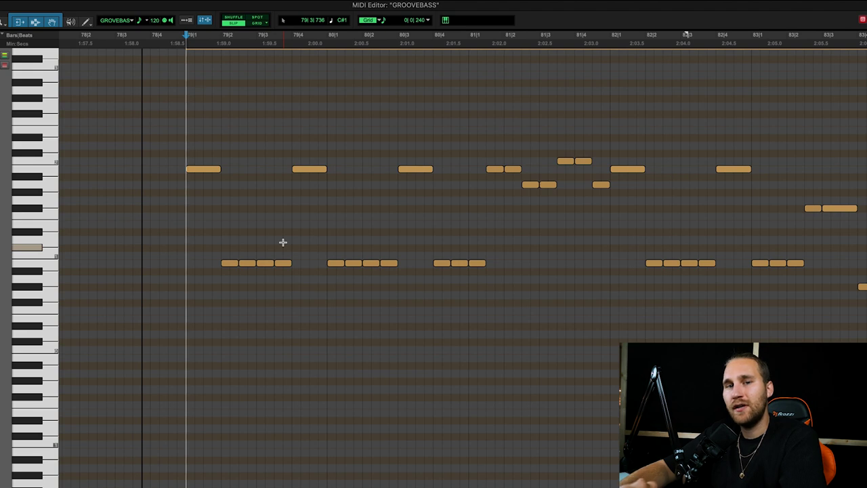
Play the bass line from bar 79 as a reference without any low notes under it.
key(space)
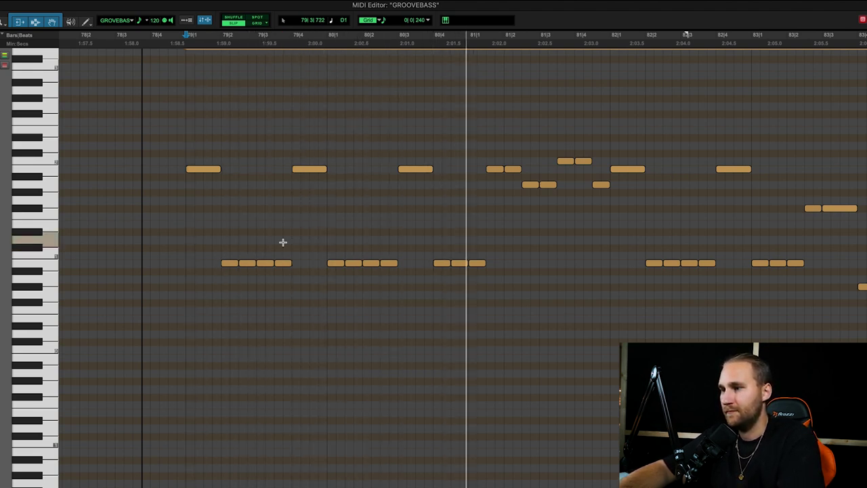
scroll(577, 193, down, 3)
key(space)
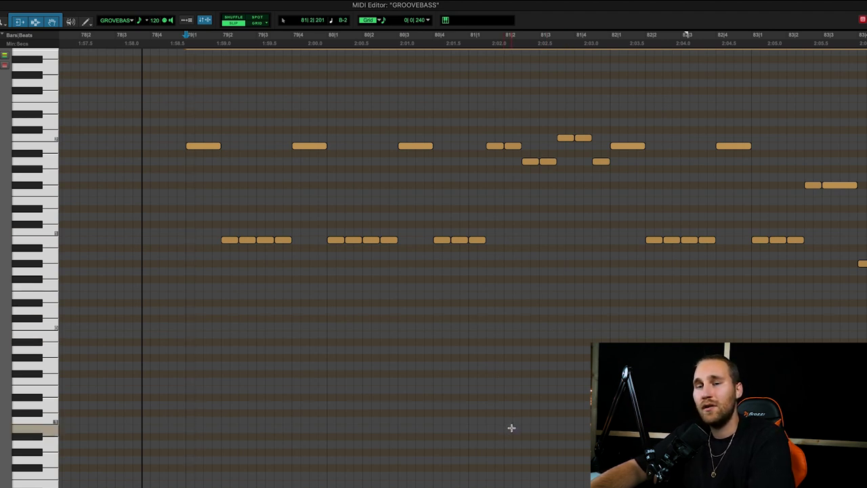
Draw a low B-2 note in beat 2 of bar 81, spanning the change to the next, lower pitch.
scroll(511, 427, up, 6)
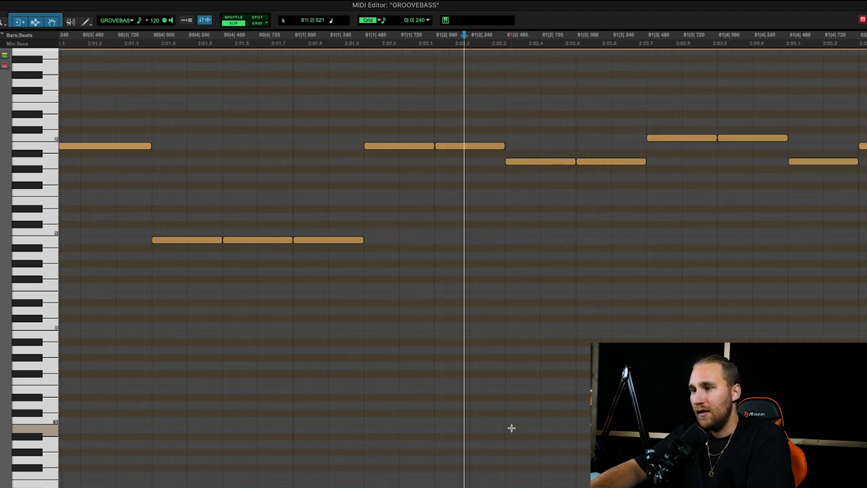
scroll(529, 166, down, 2)
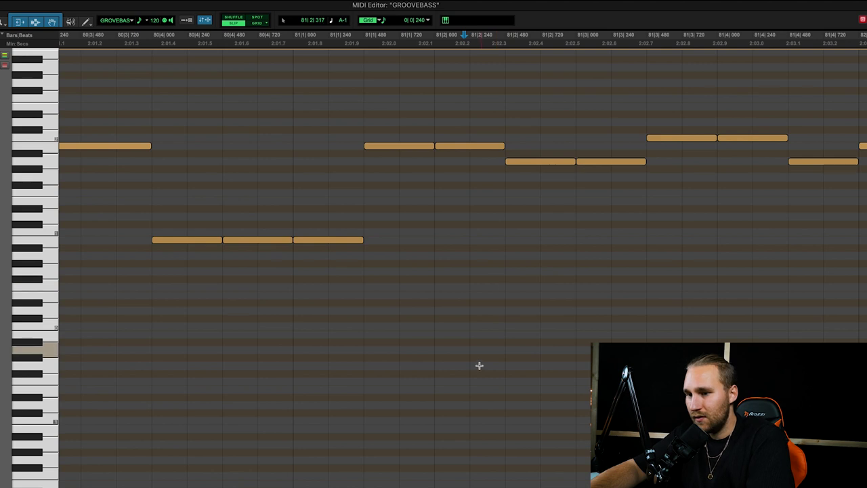
click(468, 429)
drag(489, 430, 539, 429)
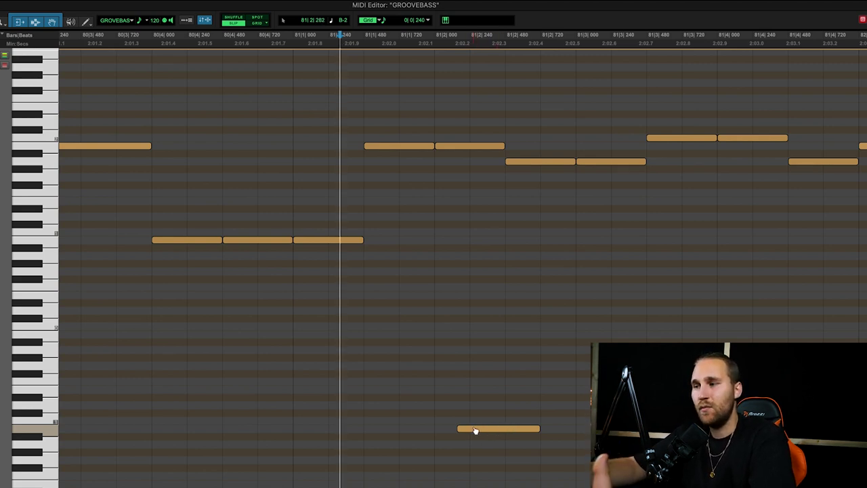
Add B-2 notes under the pitch changes in beats 3 and 4 of bar 81, shorten the last one, and play the passage.
drag(475, 430, 625, 429)
scroll(590, 429, up, 2)
scroll(590, 429, right, 5)
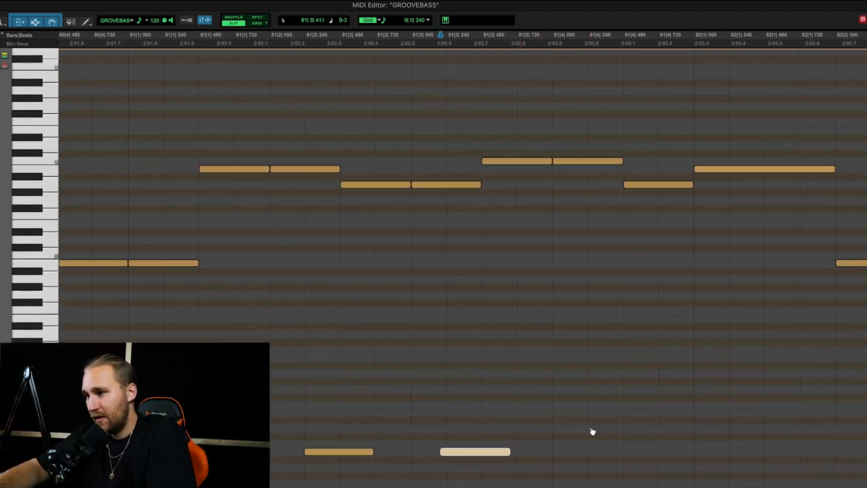
drag(485, 453, 556, 458)
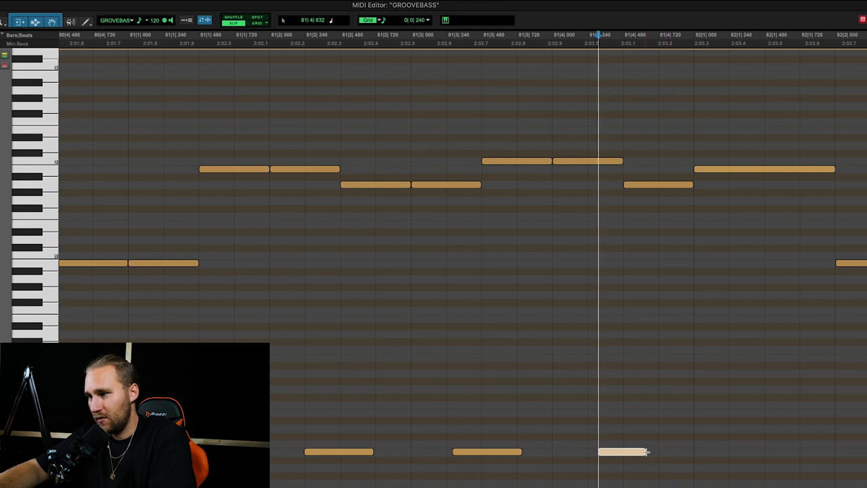
drag(601, 452, 608, 451)
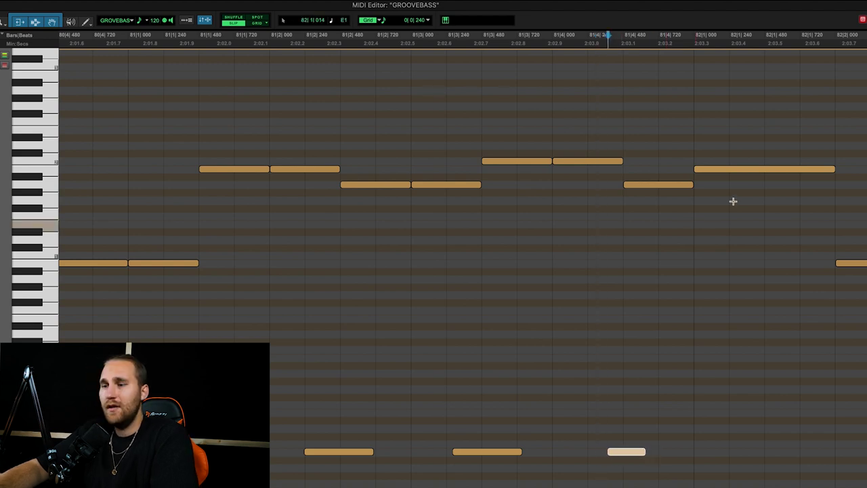
key(space)
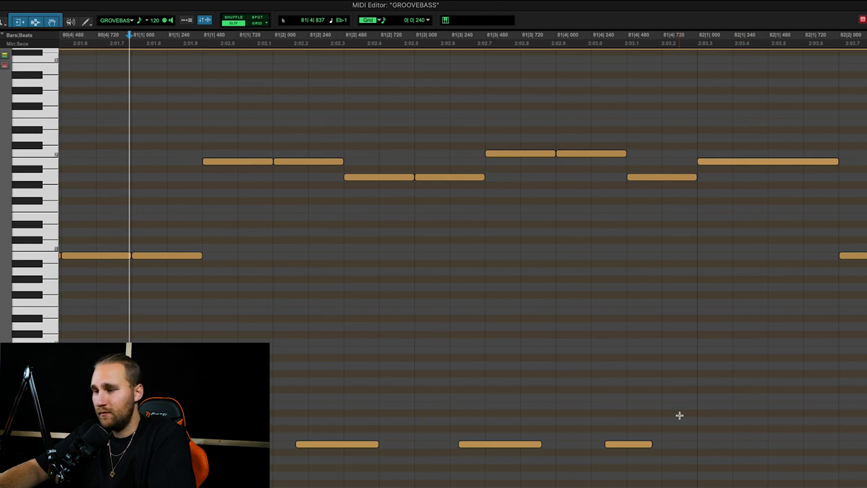
Delete the three low notes in bar 81 to play the line without them, and undo the deletion.
drag(680, 414, 335, 449)
key(Delete)
key(space)
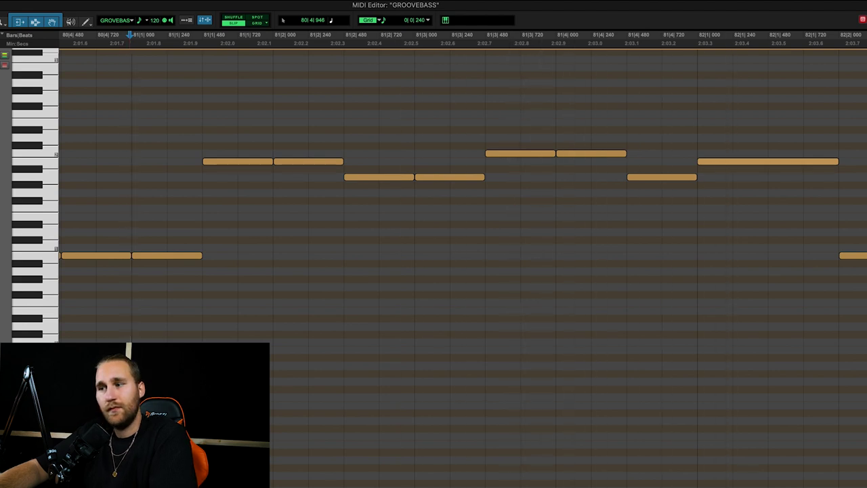
key(space)
key(ctrl+z)
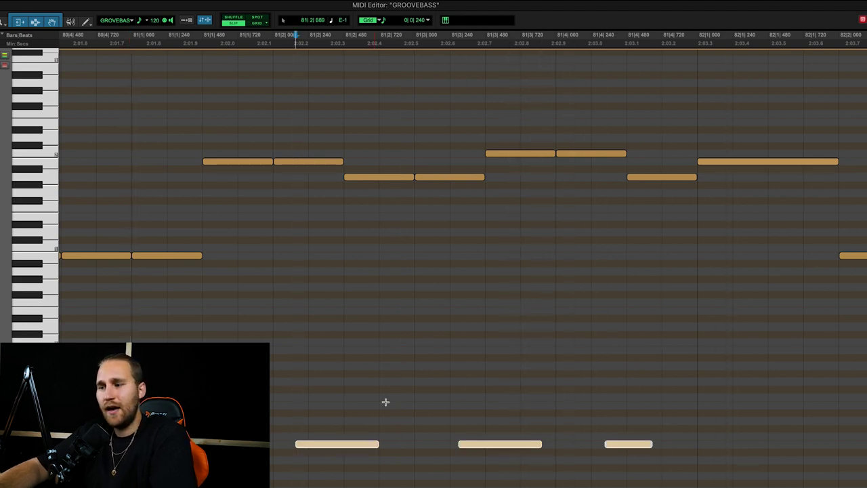